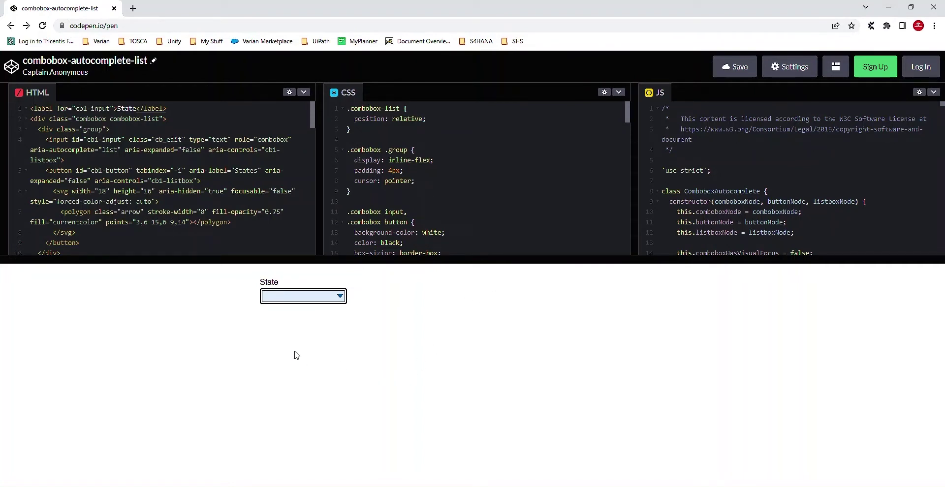
Step: Open and close the State combobox in the page preview and look through its list of states
left_click(278, 302)
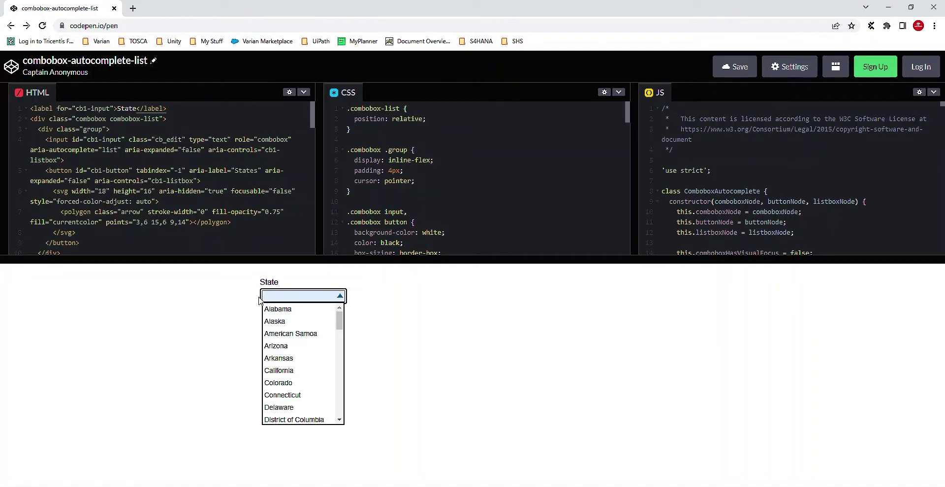
left_click(339, 297)
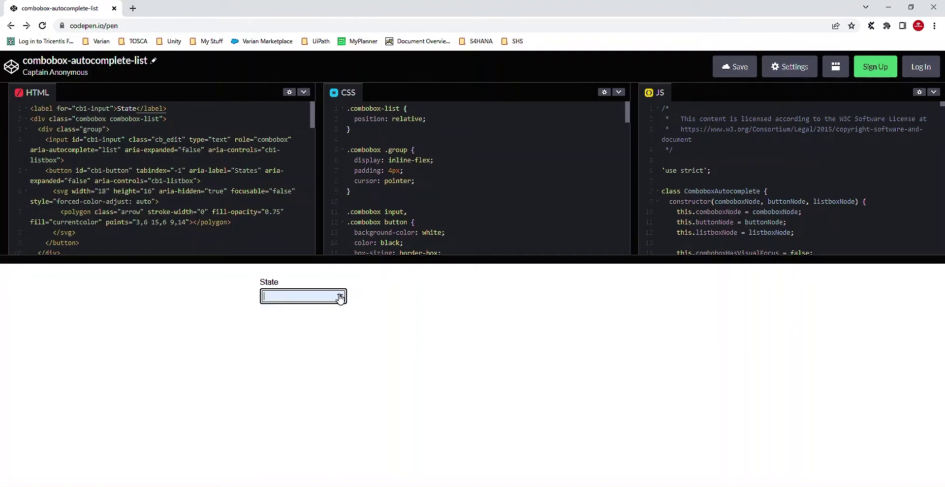
left_click(340, 297)
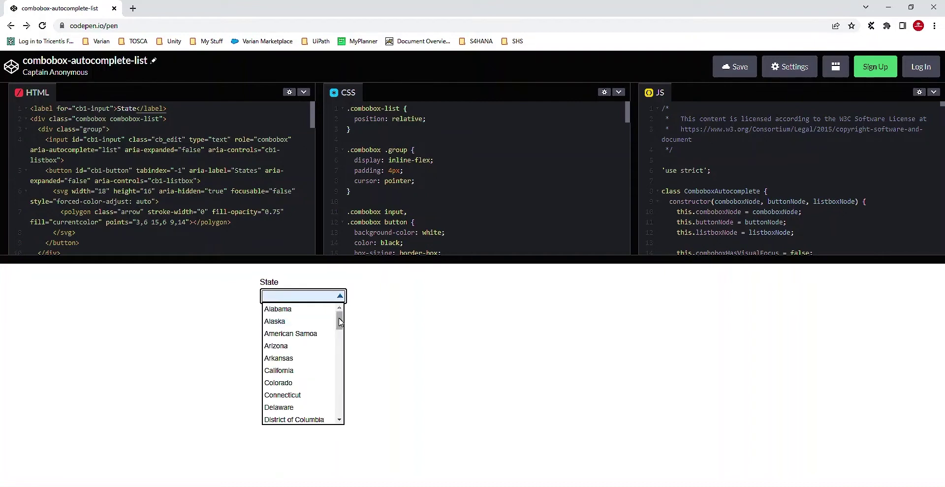
mouse_move(339, 322)
left_mouse_down()
mouse_move(338, 420)
mouse_move(348, 309)
left_mouse_up()
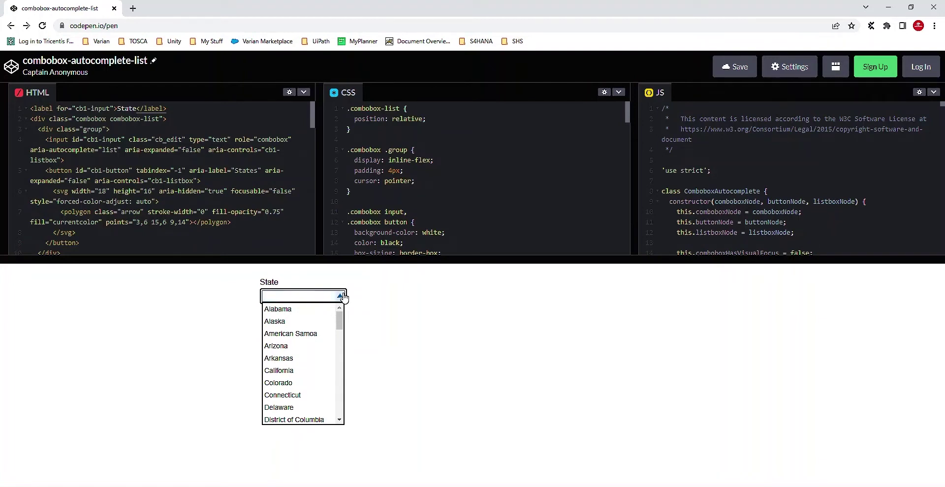
left_click(343, 297)
Step: Filter the State combobox with "Tex" and choose Texas from the suggestions
left_click(308, 297)
type("Tex")
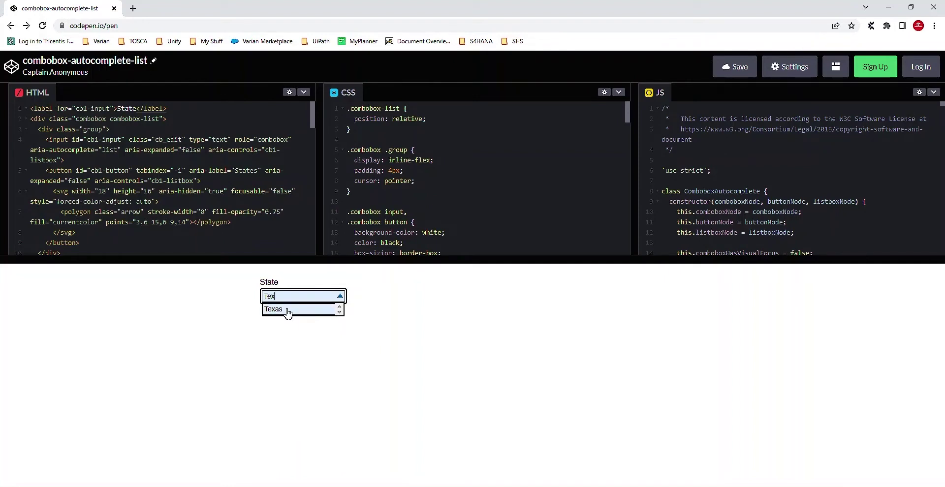
left_click(288, 313)
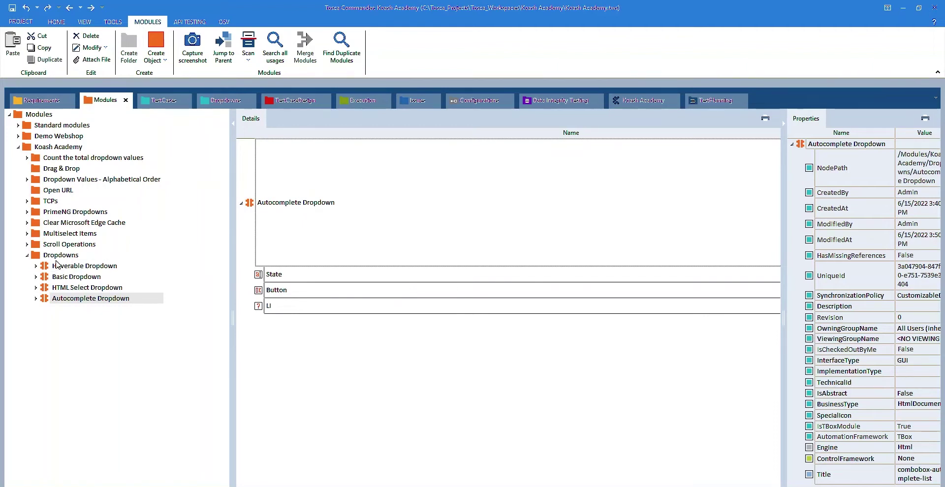
Step: In Tosca Commander, start an application scan on the Dropdowns module folder and choose the combobox-autocomplete-list page as its target
right_click(76, 255)
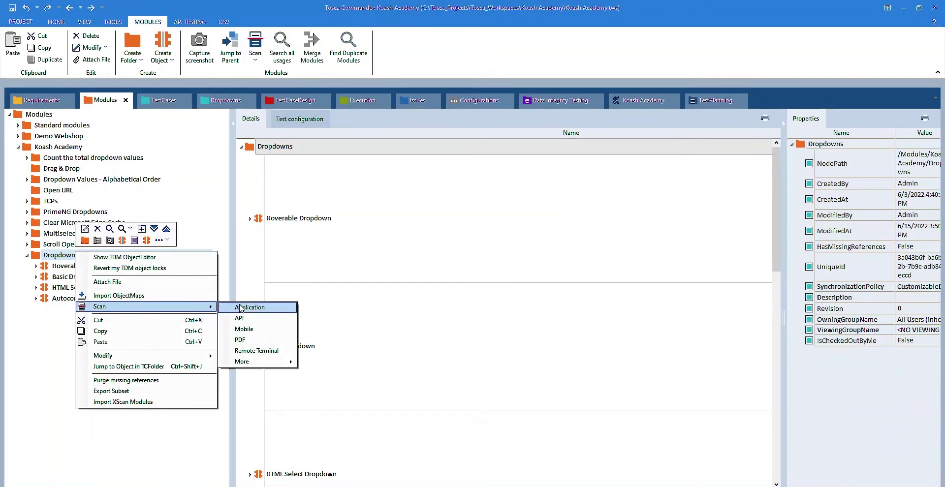
left_click(239, 305)
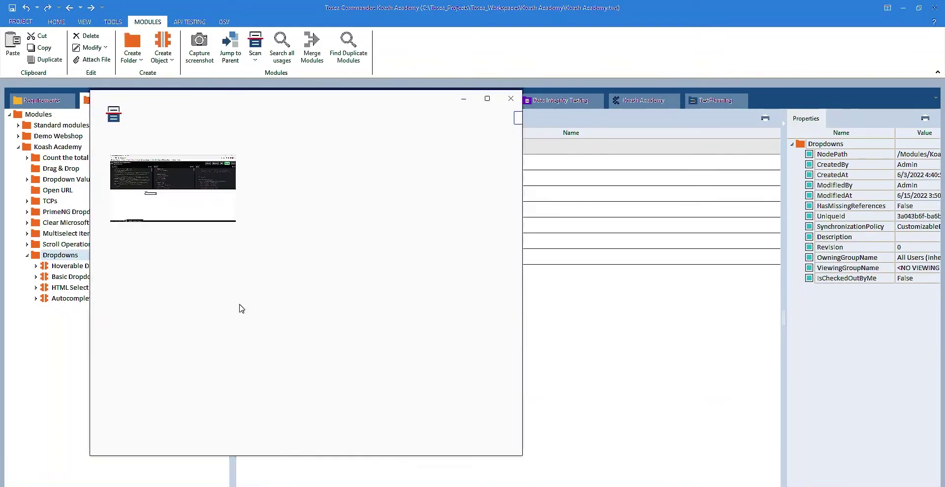
double_click(182, 194)
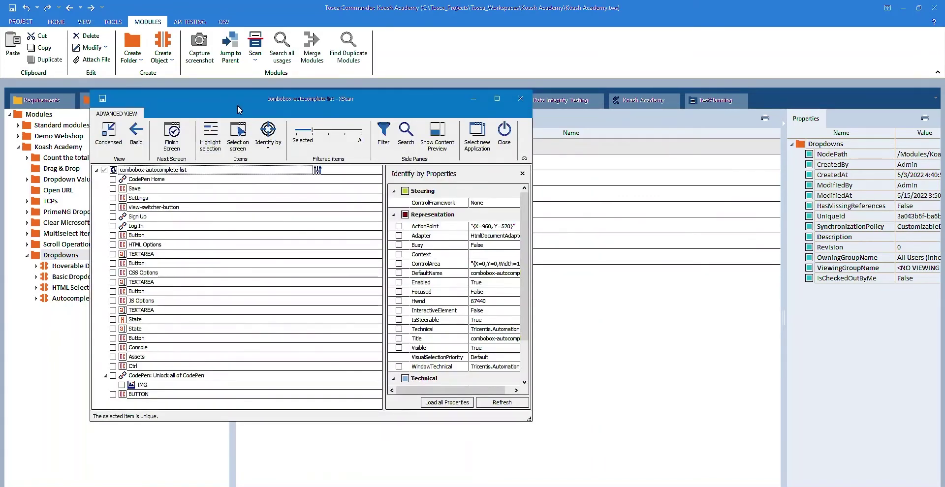
Step: Pick the State text box on screen as a scanned control, then close XScan without saving the module
left_click_drag(238, 105, 422, 146)
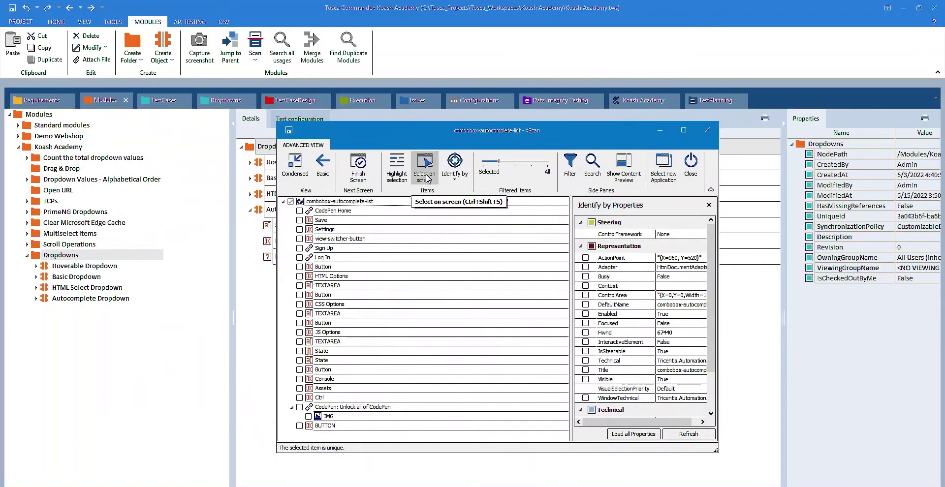
left_click(425, 166)
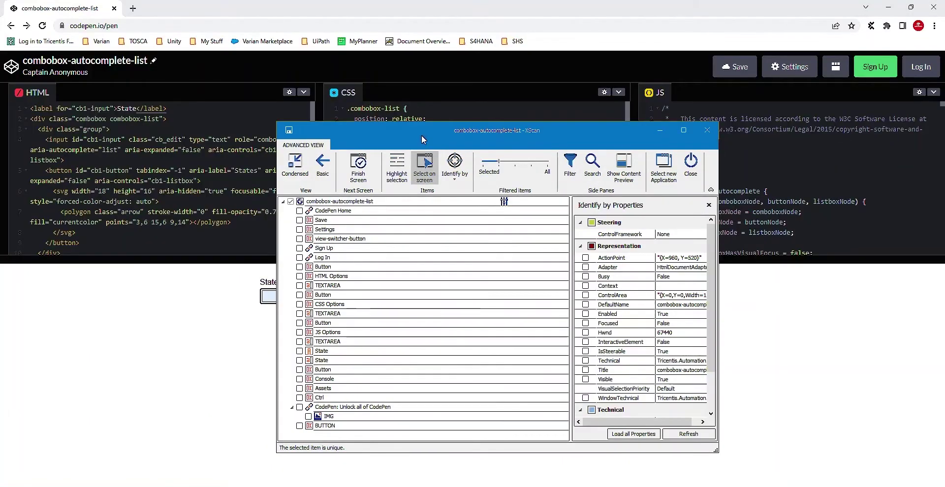
left_click_drag(427, 129, 604, 170)
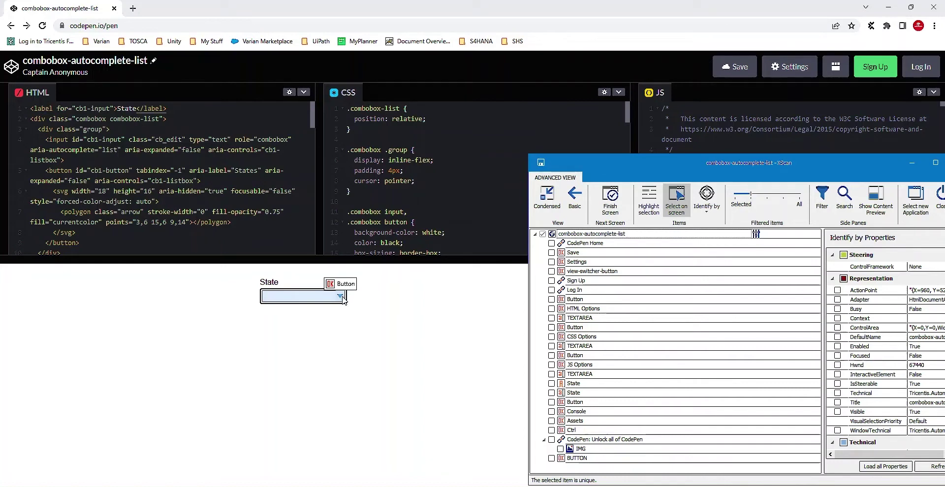
left_click(289, 299)
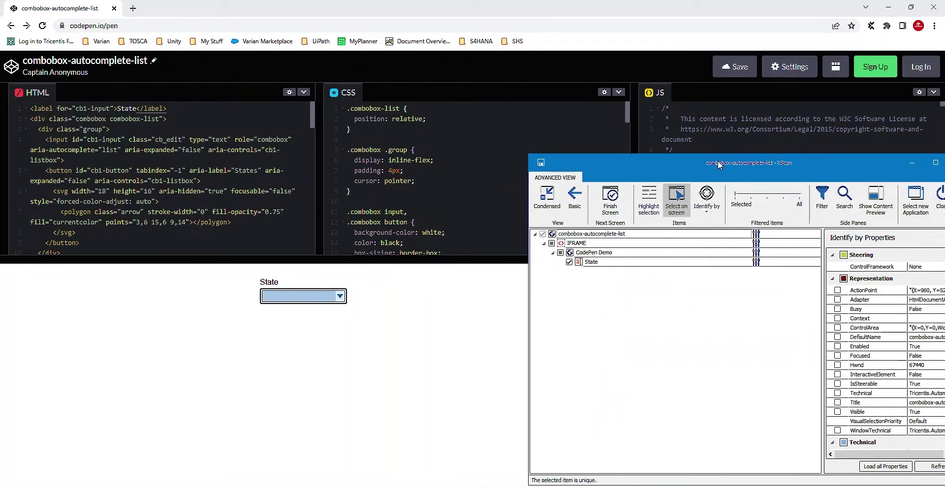
left_click_drag(719, 165, 467, 142)
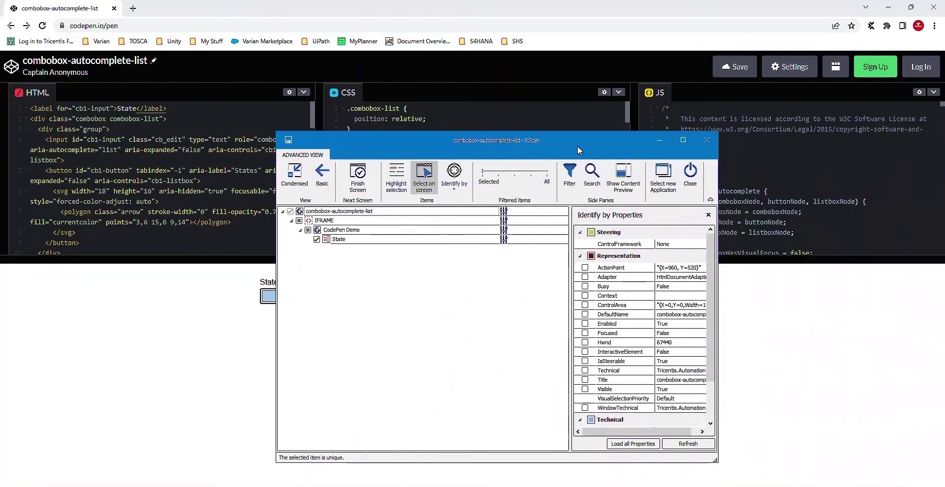
left_click_drag(577, 146, 684, 151)
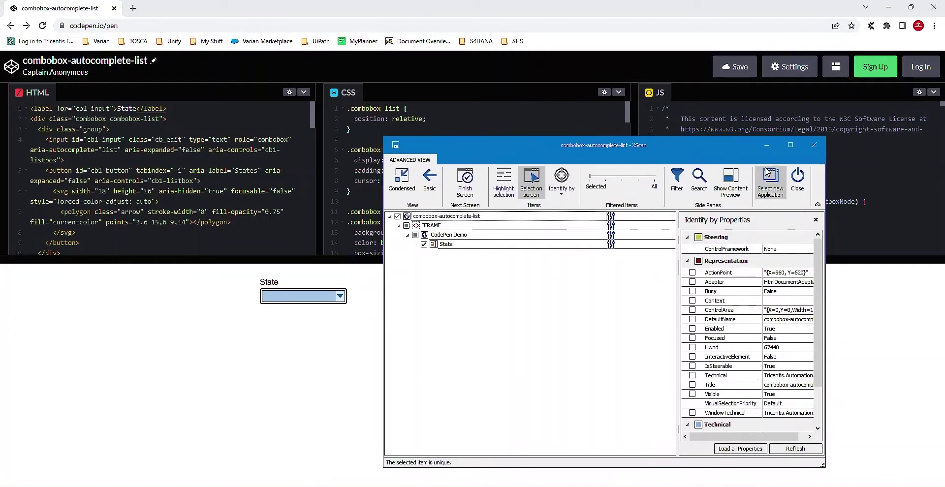
left_click(815, 149)
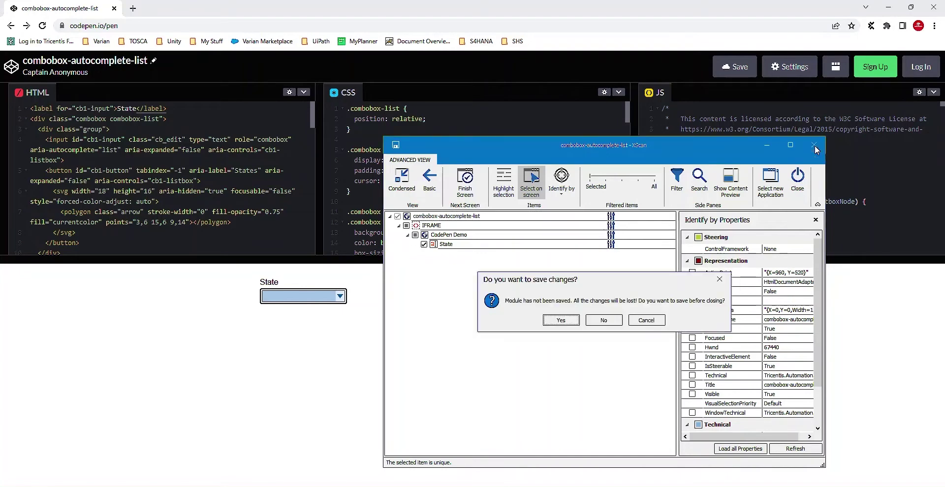
left_click(604, 323)
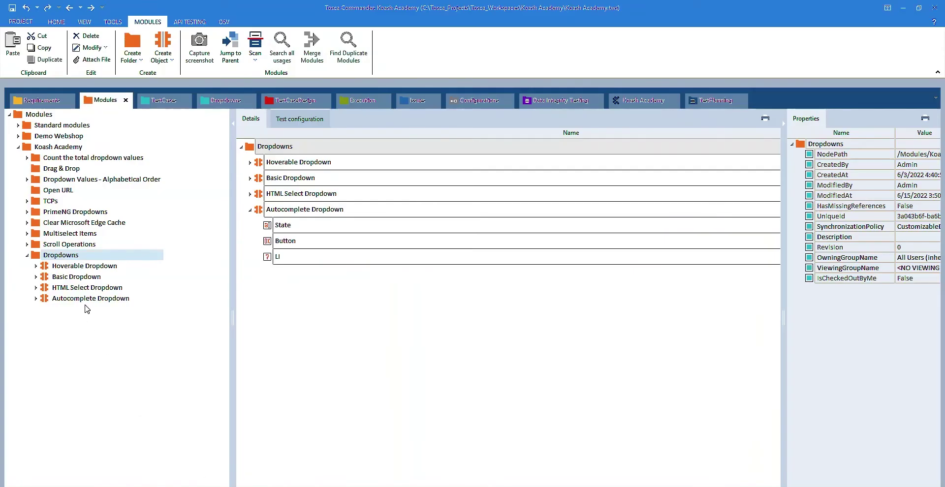
Step: Delete the Button attribute from the Autocomplete Dropdown module, keeping State and LI, and inspect the State attribute's properties
left_click(91, 299)
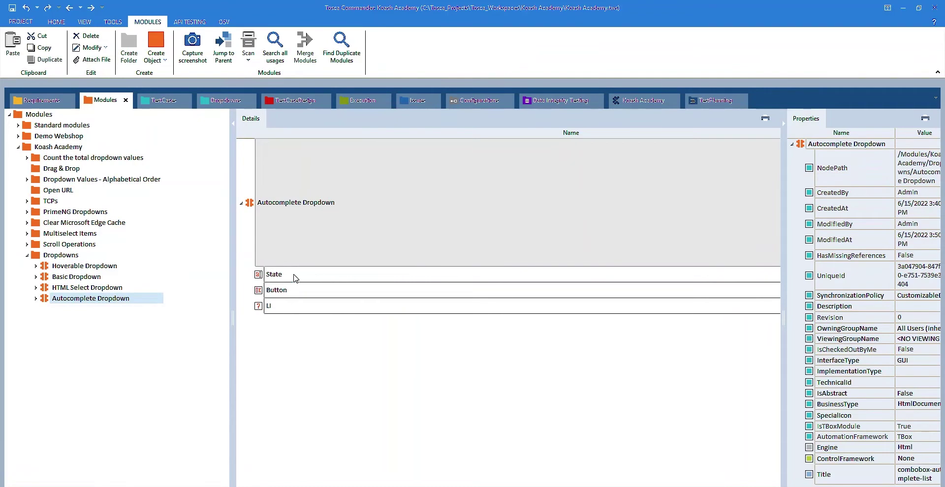
left_click(294, 276)
left_click(284, 293)
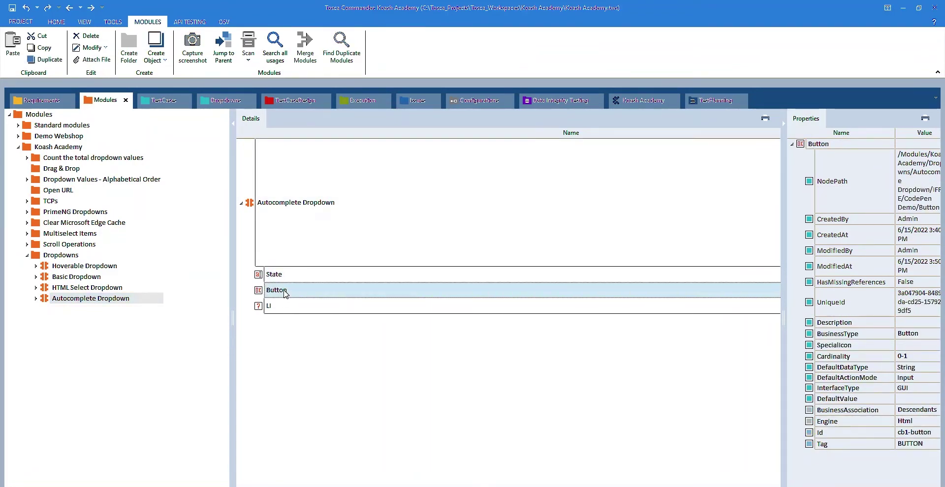
right_click(285, 292)
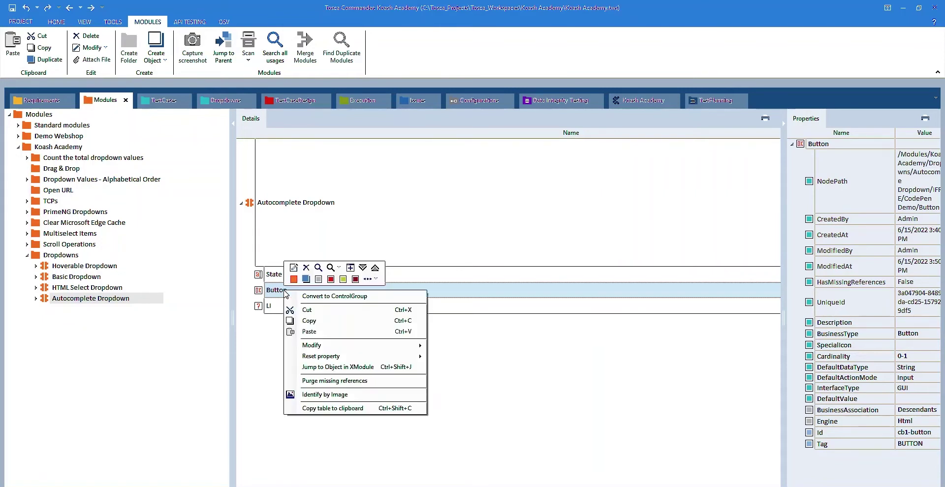
left_click(312, 270)
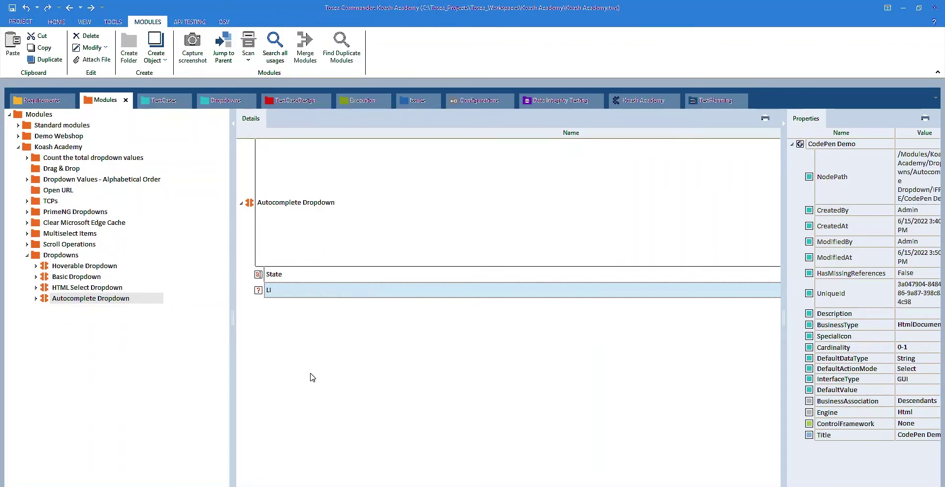
left_click(288, 275)
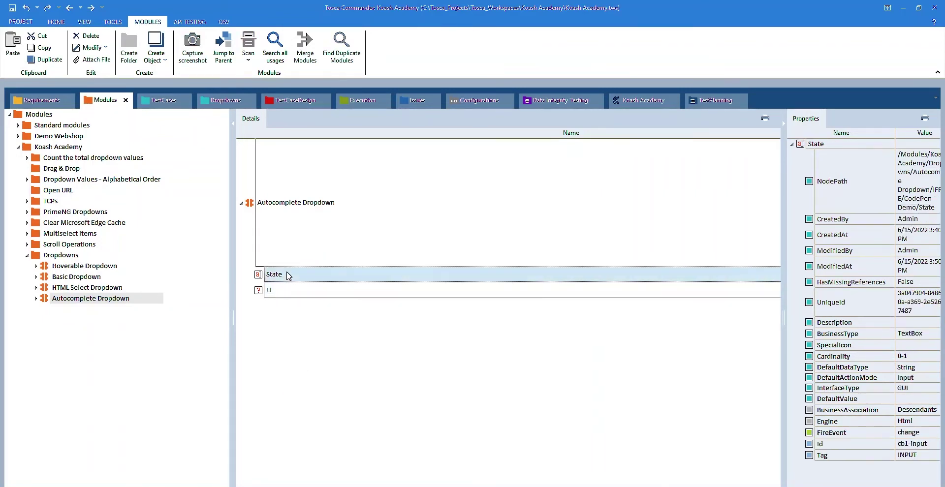
left_click(299, 370)
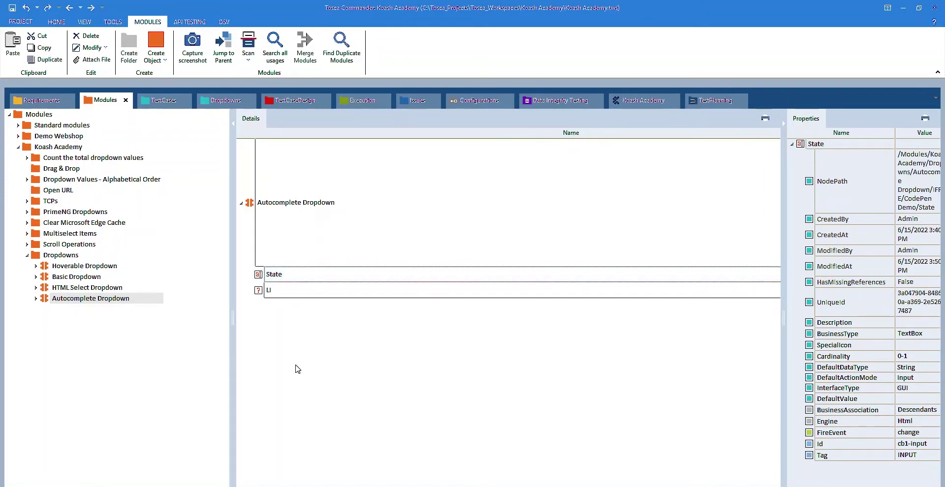
Step: Go to the Dropdowns test cases and open the Autocomplete Dropdown test step for editing
left_click(152, 101)
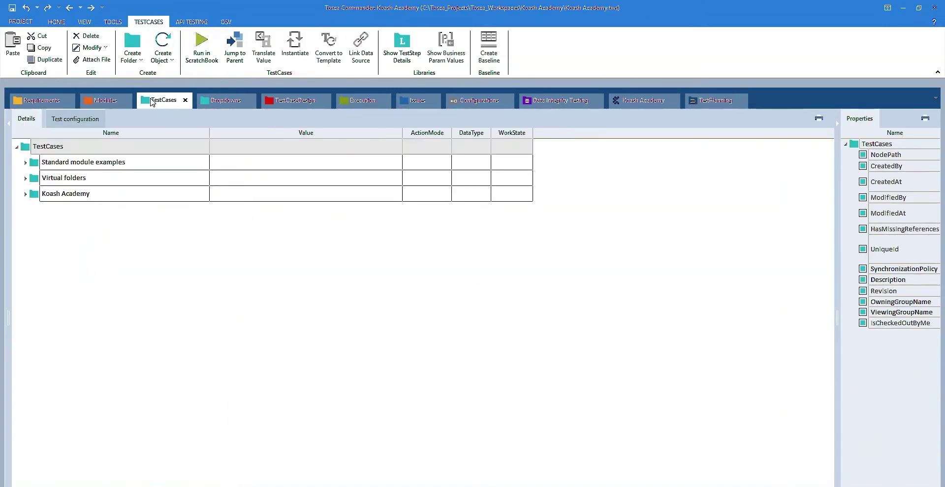
left_click(216, 102)
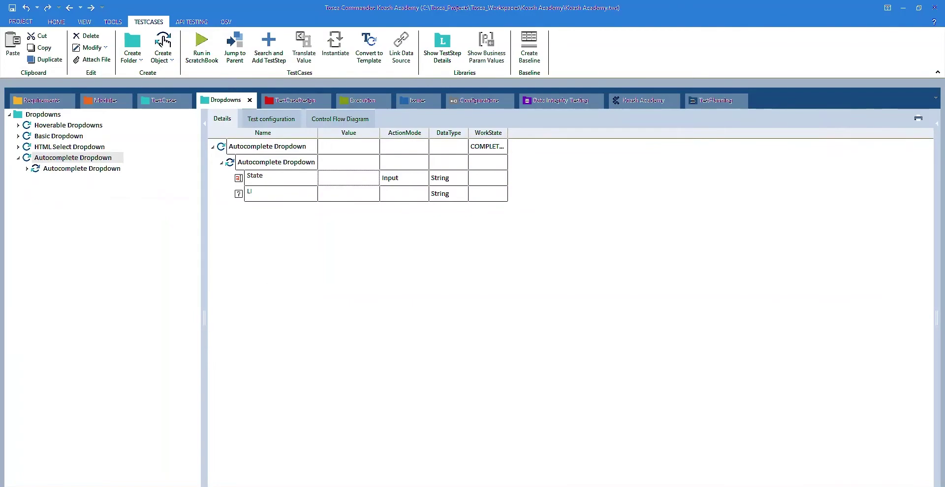
key("alt+Tab")
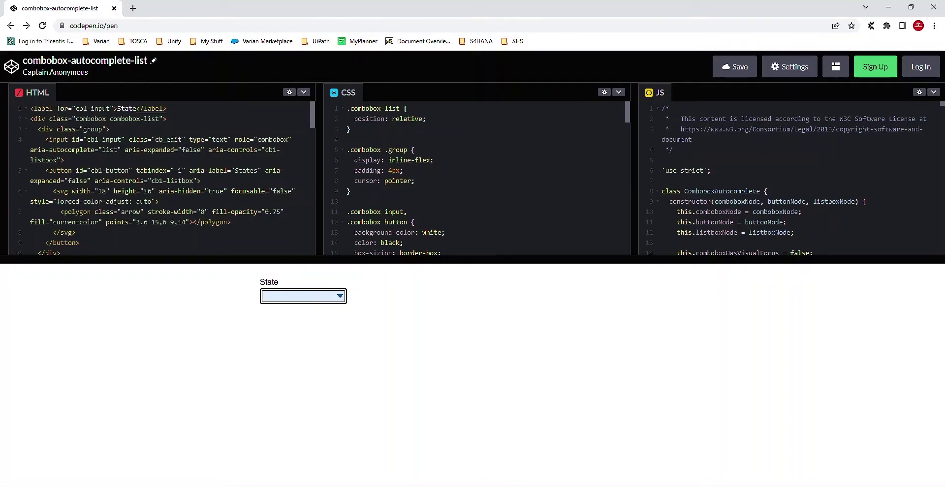
key("alt+Tab")
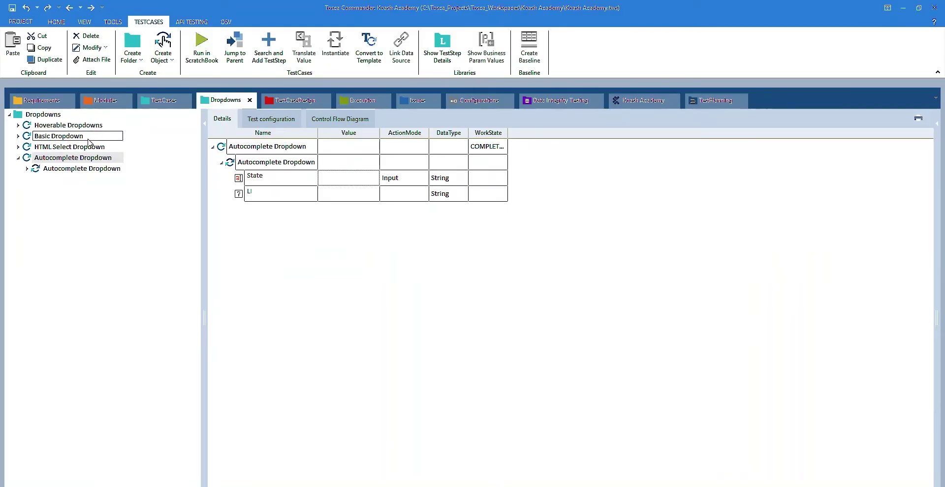
left_click(73, 169)
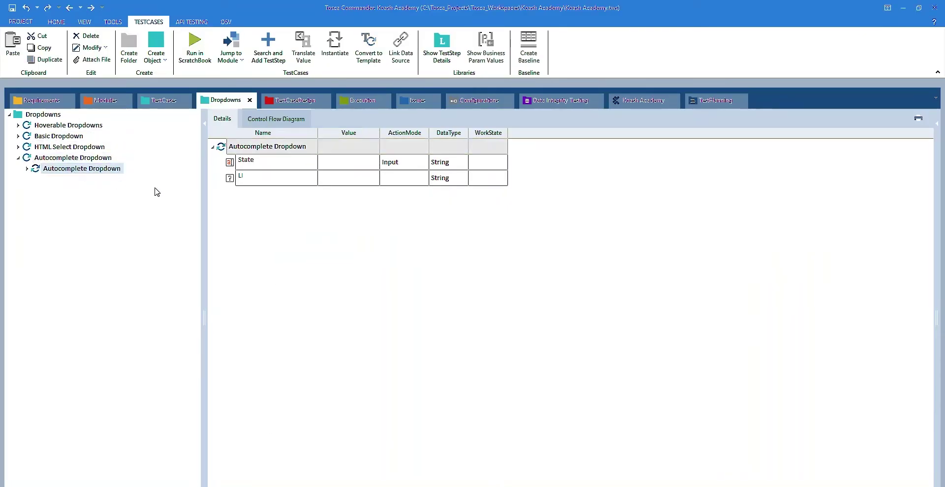
Step: Set the State value of the Autocomplete Dropdown test step to Texas
left_click(348, 167)
left_click(348, 168)
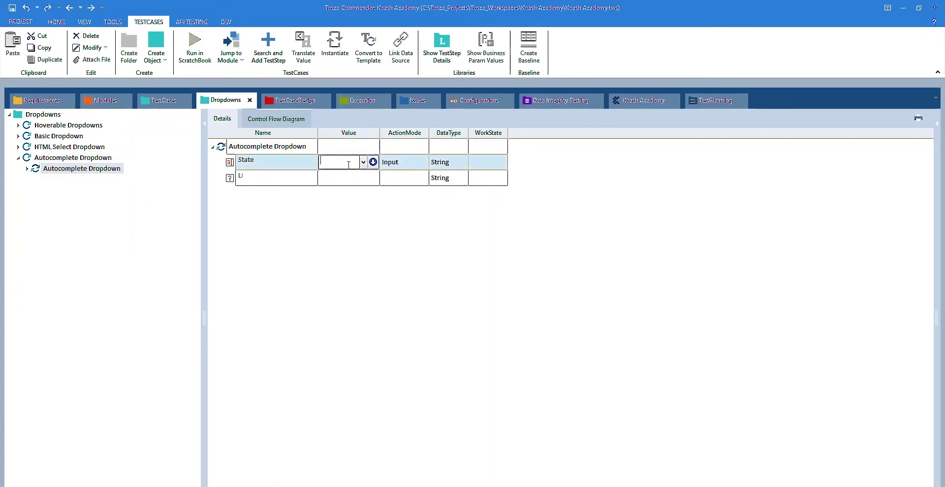
type("Texas")
left_click(358, 327)
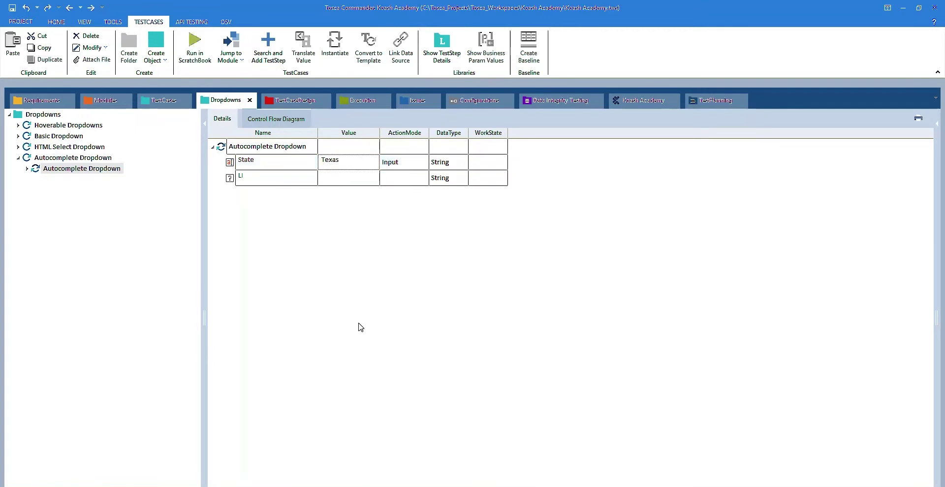
Step: Run the Autocomplete Dropdown test step in ScratchBook and close the ScratchBook window when it finishes
left_click(276, 147)
right_click(276, 149)
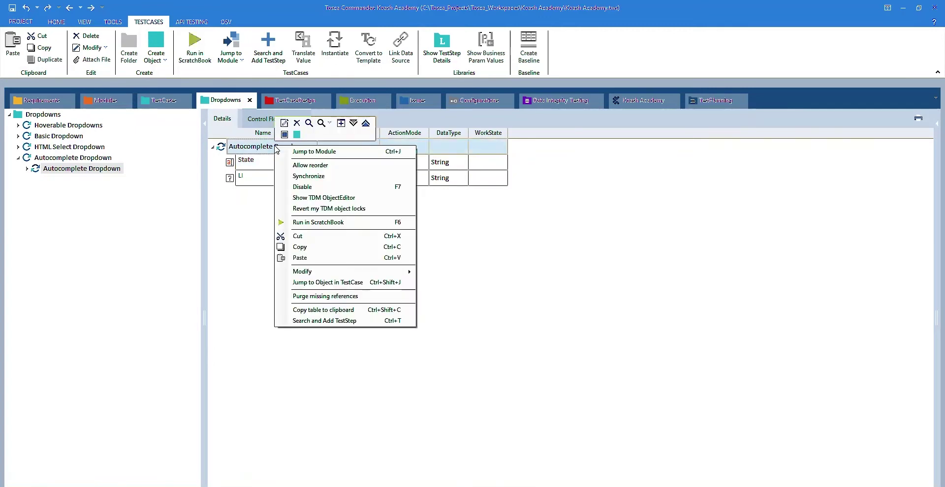
left_click(322, 221)
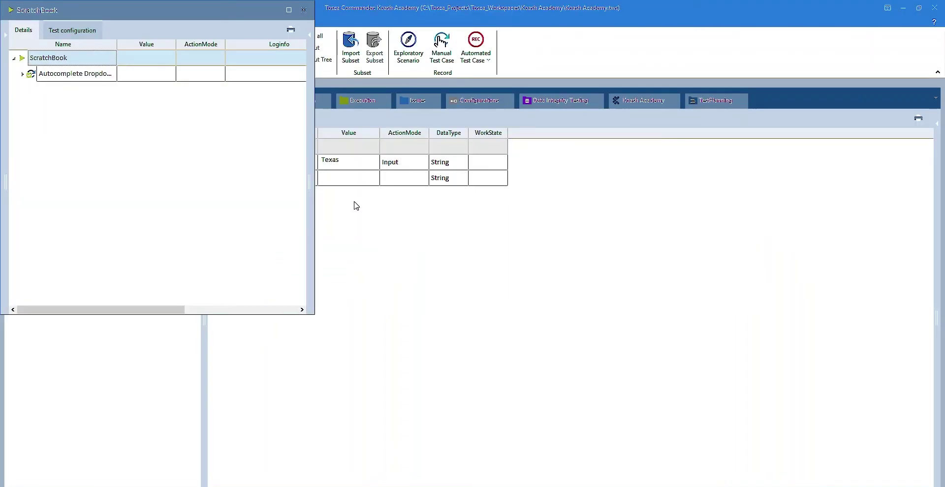
left_click(303, 11)
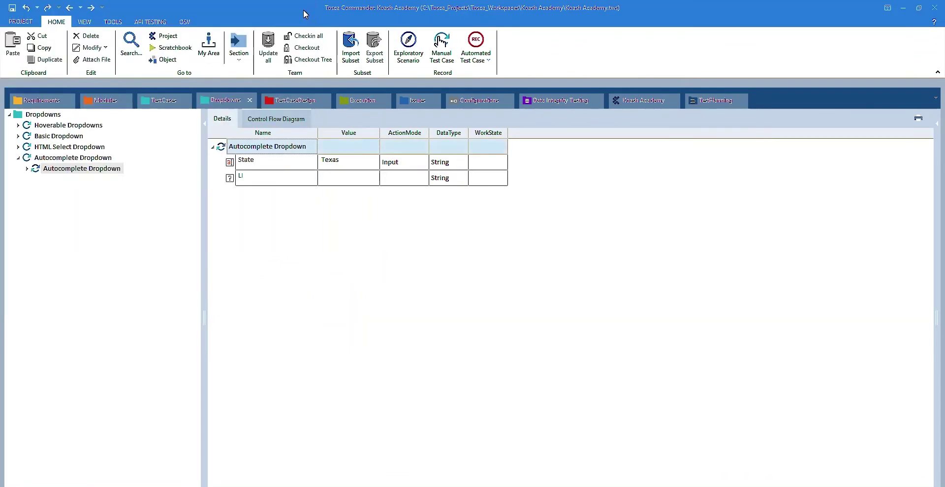
Step: Clear the State value of the Autocomplete Dropdown test step
left_click(350, 163)
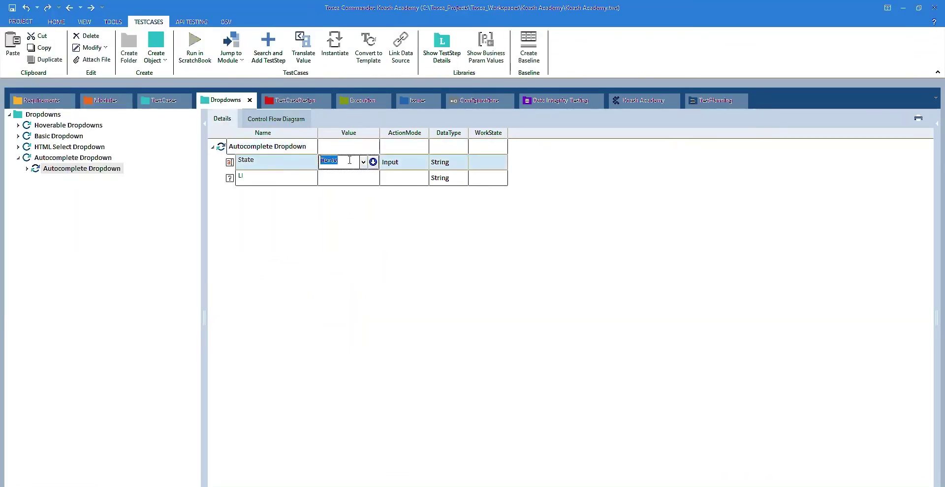
key("BackSpace")
left_click(382, 321)
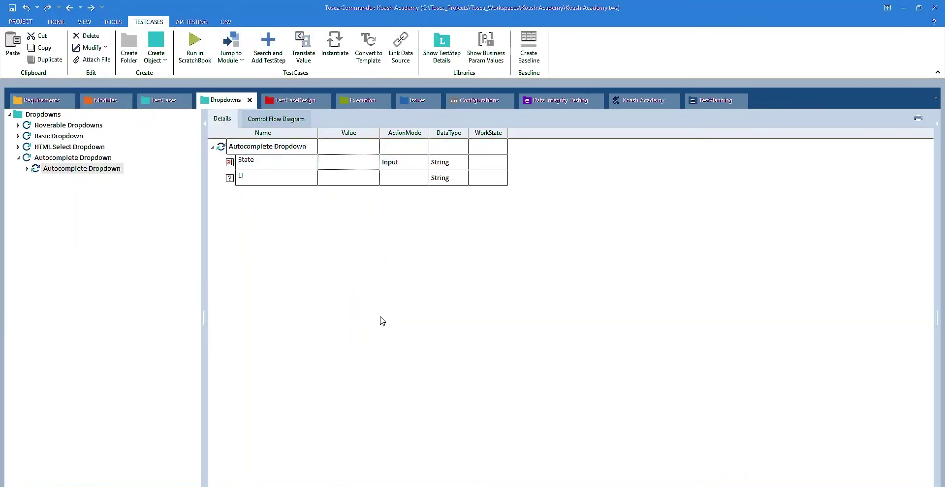
Step: Switch to the CodePen page in Chrome and clear the State field
left_click(327, 486)
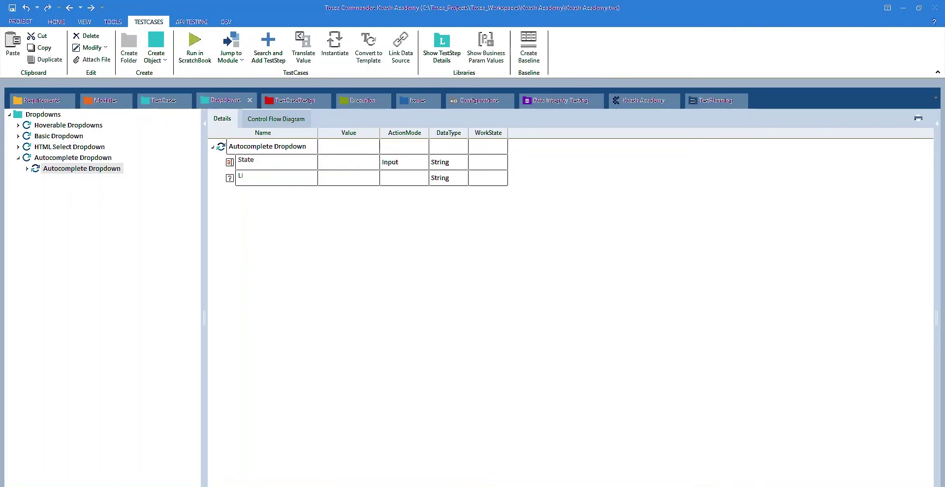
key("BackSpace")
key("BackSpace")
key("BackSpace")
key("BackSpace")
key("BackSpace")
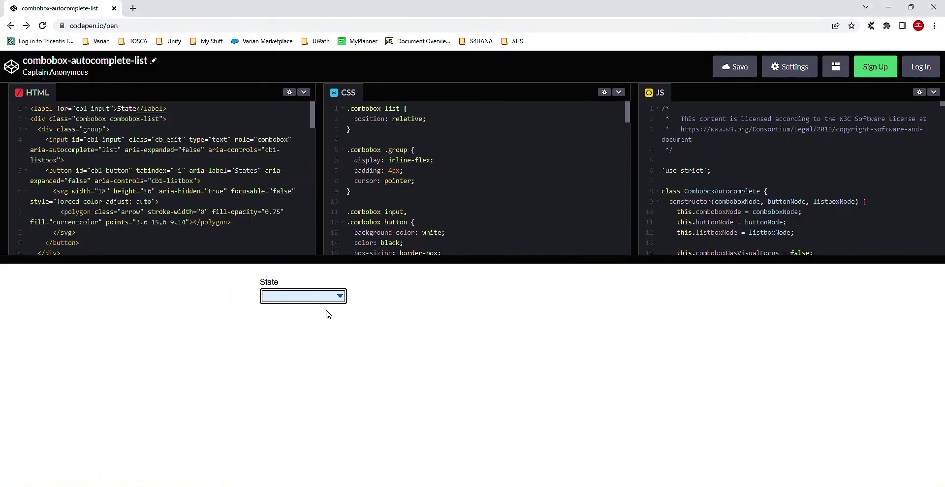
Step: Filter the State list with Tex, clear the field again and return to Tosca Commander
type("Tex")
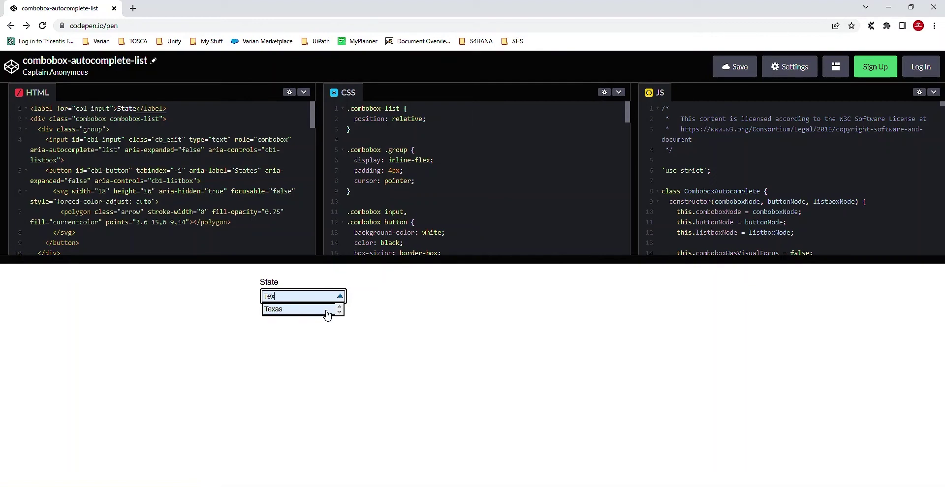
key("BackSpace")
key("BackSpace")
key("BackSpace")
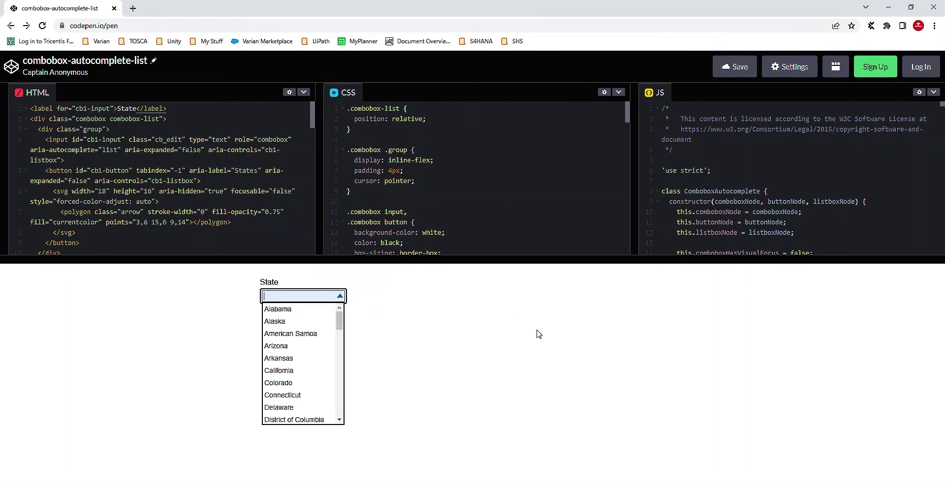
left_click(538, 334)
left_click(346, 485)
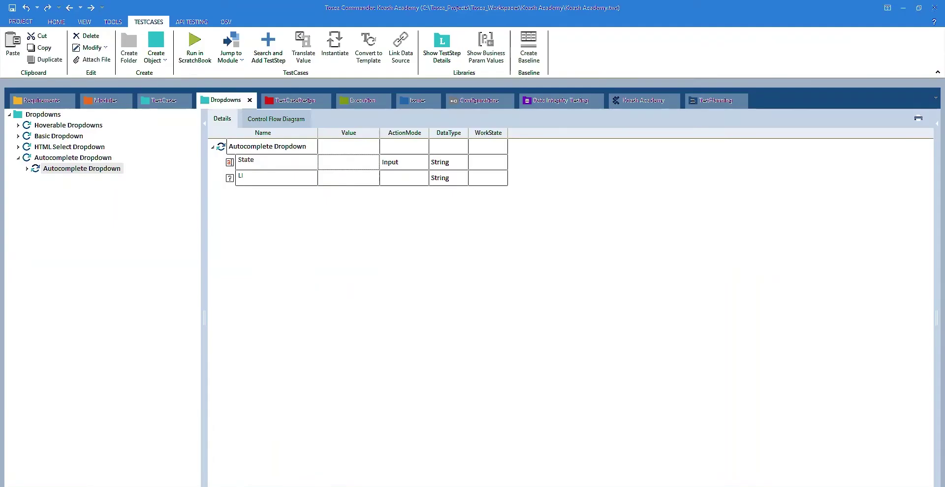
Step: Set the State value of the Autocomplete Dropdown test step to {SENDKEYS[Texas]}
left_click(329, 164)
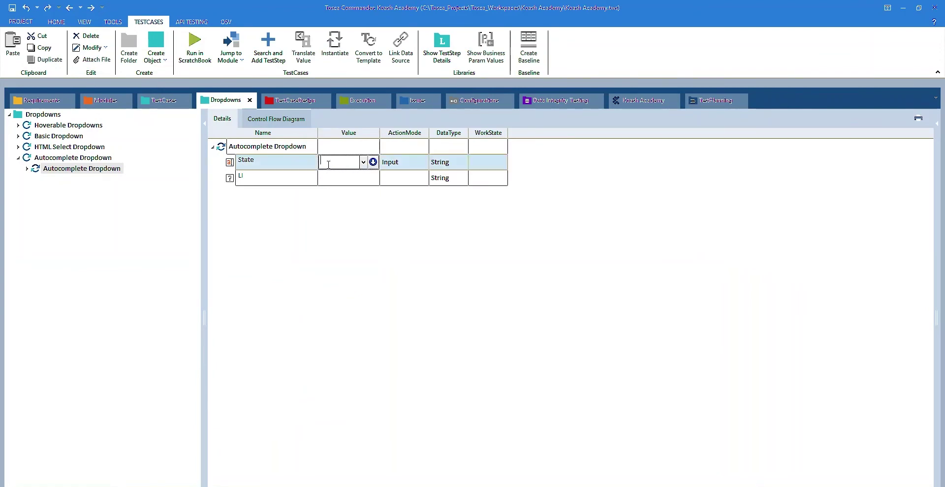
type("{SENDKEY")
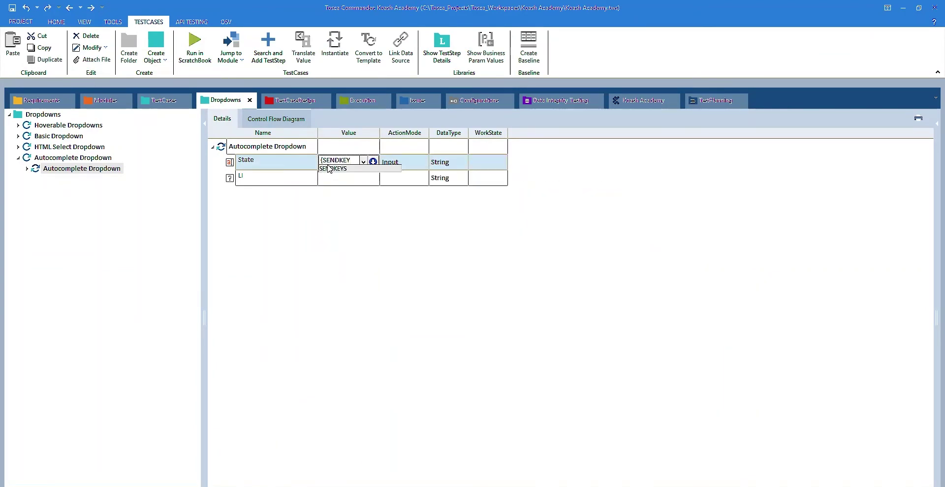
left_click(329, 168)
type("[")
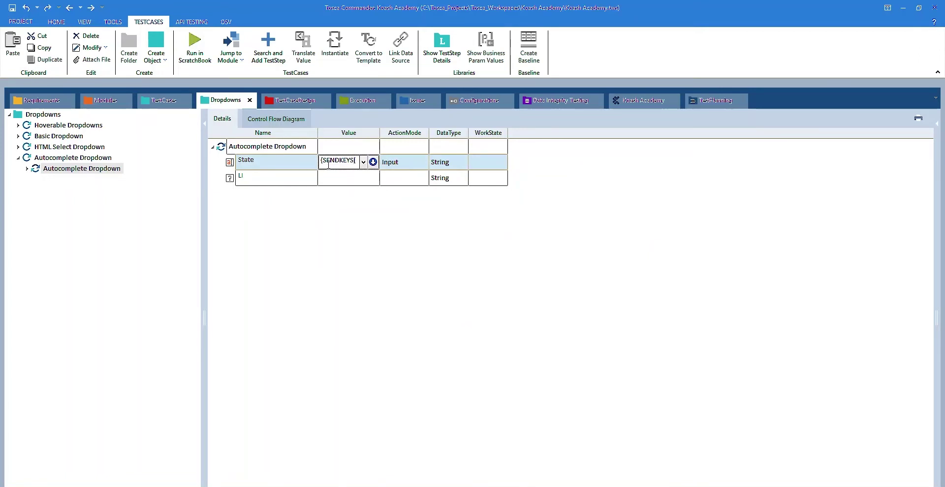
type("Texas]}")
left_click(394, 322)
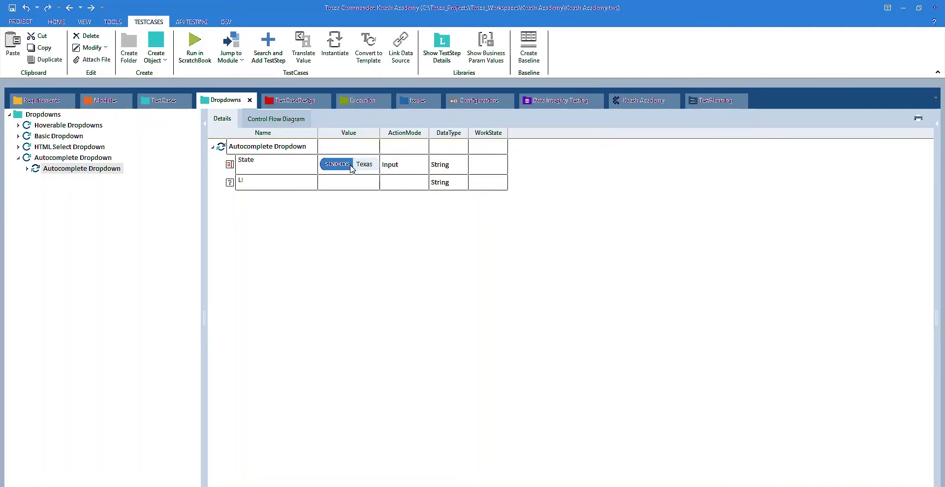
Step: Run the Autocomplete Dropdown test step with the SENDKEYS value in ScratchBook and close the ScratchBook window when it finishes
right_click(279, 150)
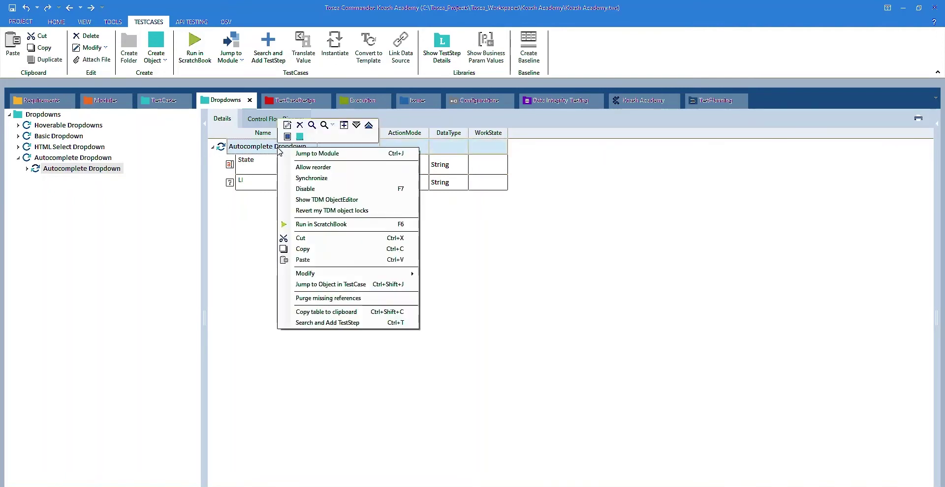
left_click(310, 225)
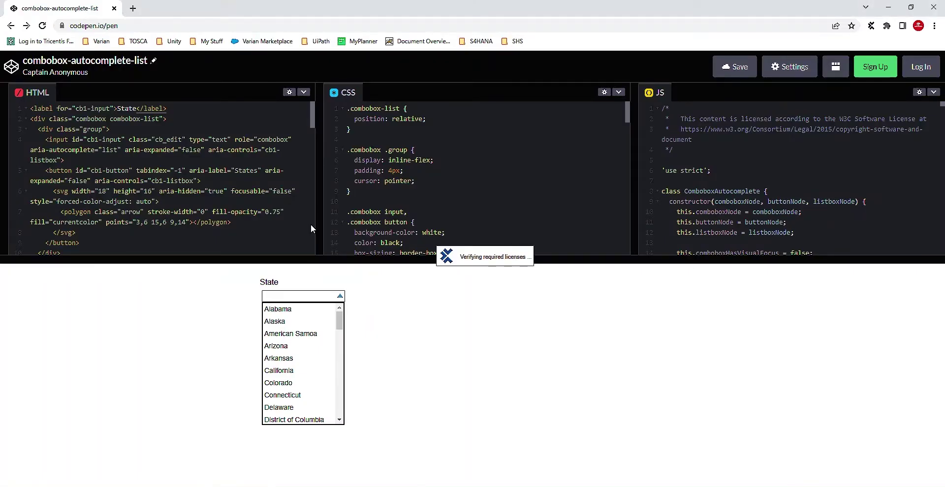
type("Texas")
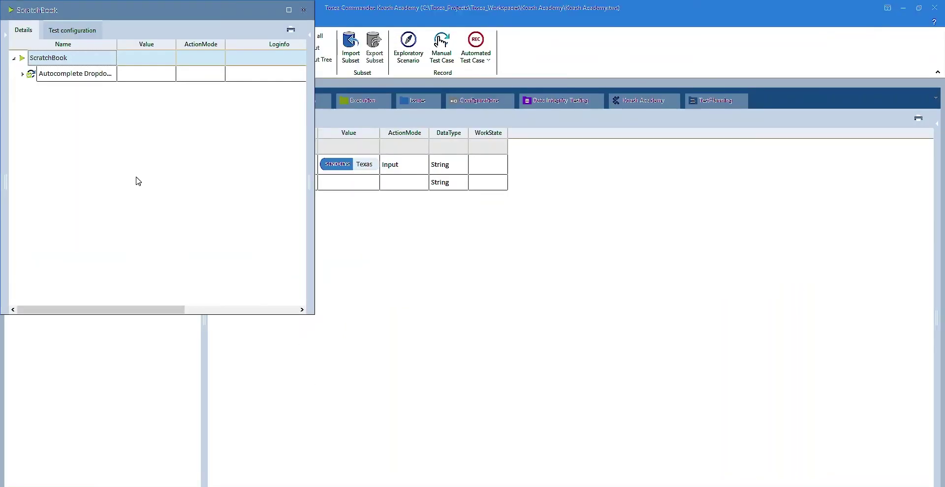
left_click(304, 11)
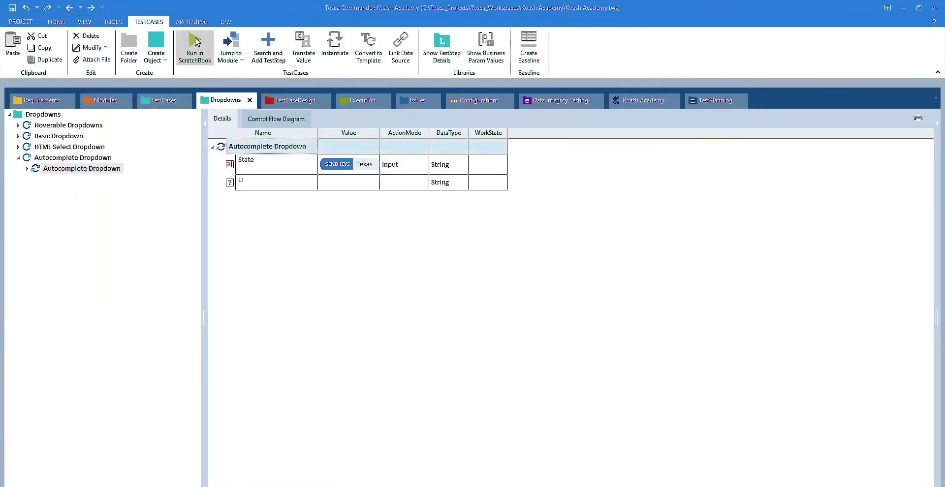
Step: Rescan the Autocomplete Dropdown module and move the Rescan window clear of the State dropdown on the page
left_click(100, 100)
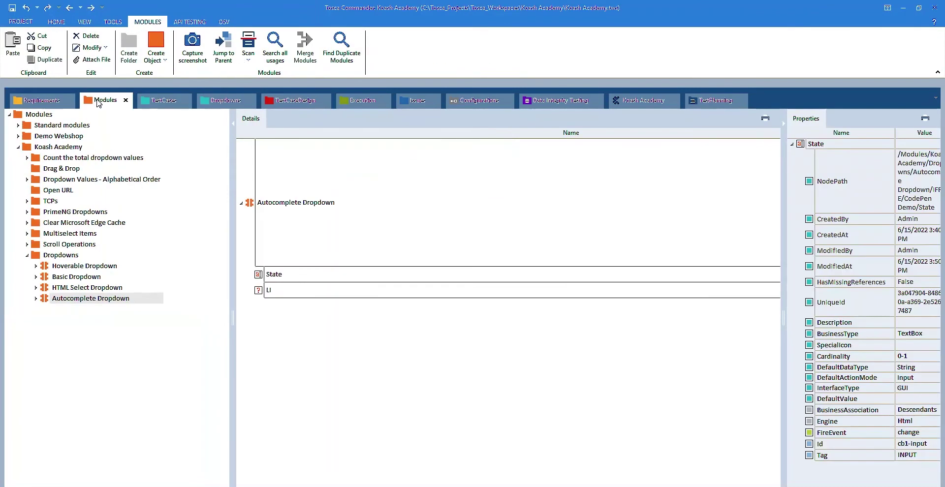
right_click(62, 301)
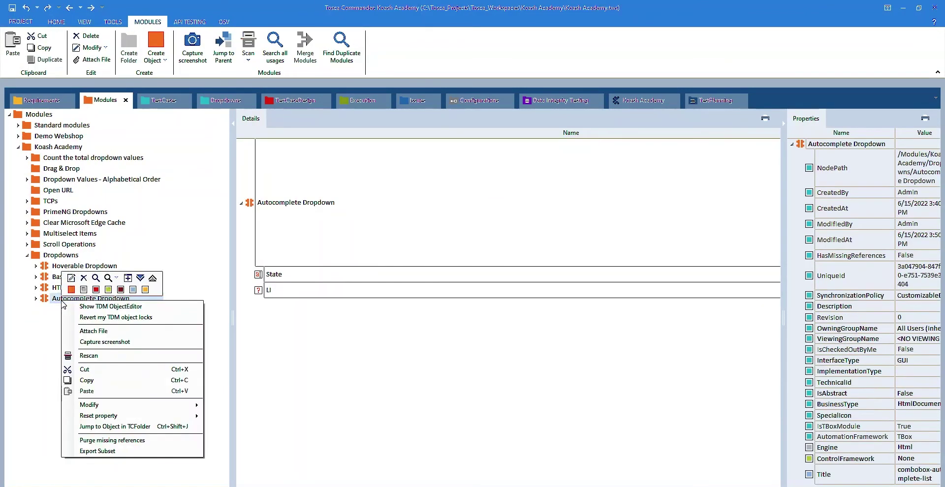
left_click(94, 356)
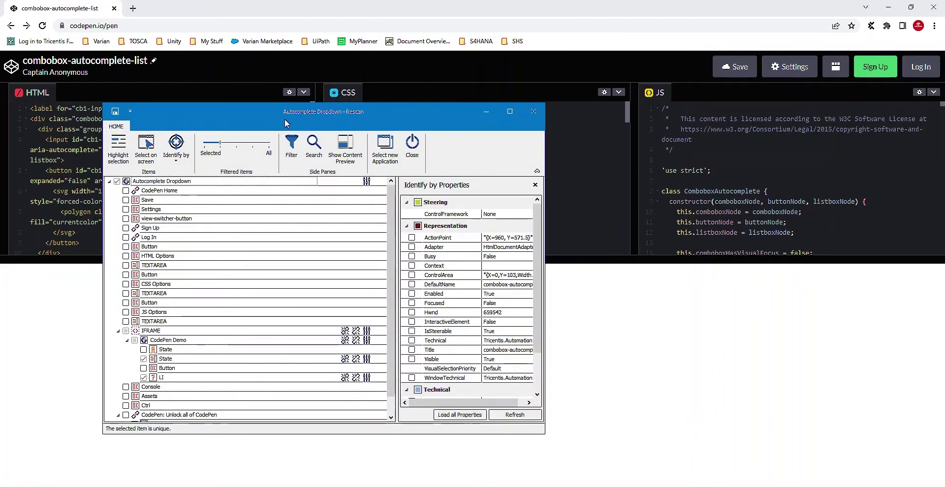
left_click_drag(285, 123, 647, 121)
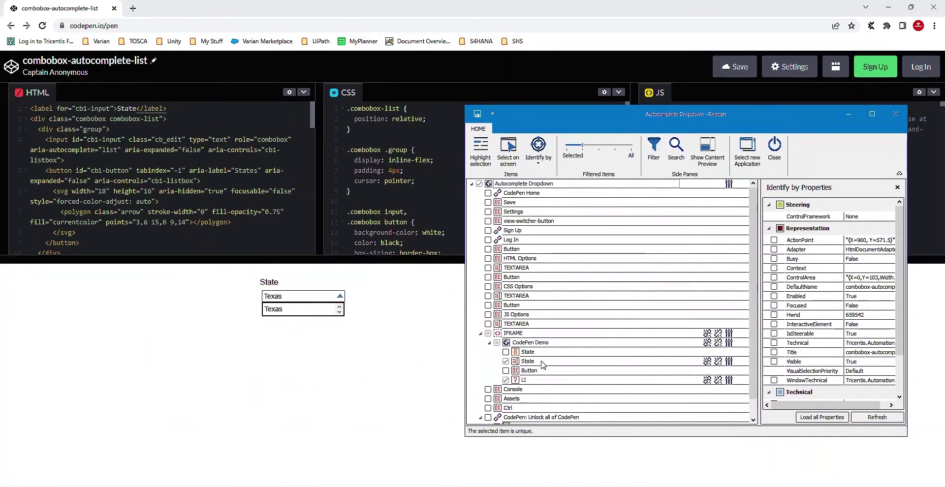
Step: Use Select on screen to pick the Texas entry in the page's open State list
left_click_drag(752, 309, 750, 353)
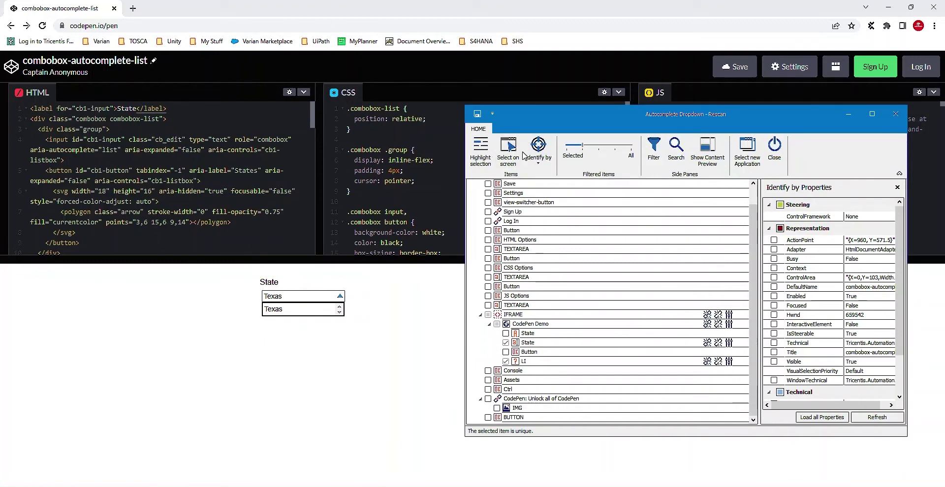
left_click(514, 162)
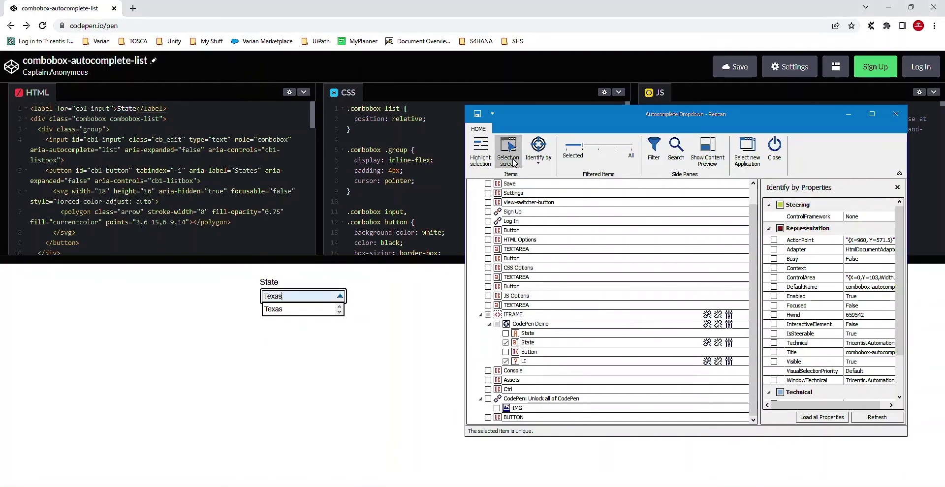
left_click(275, 310)
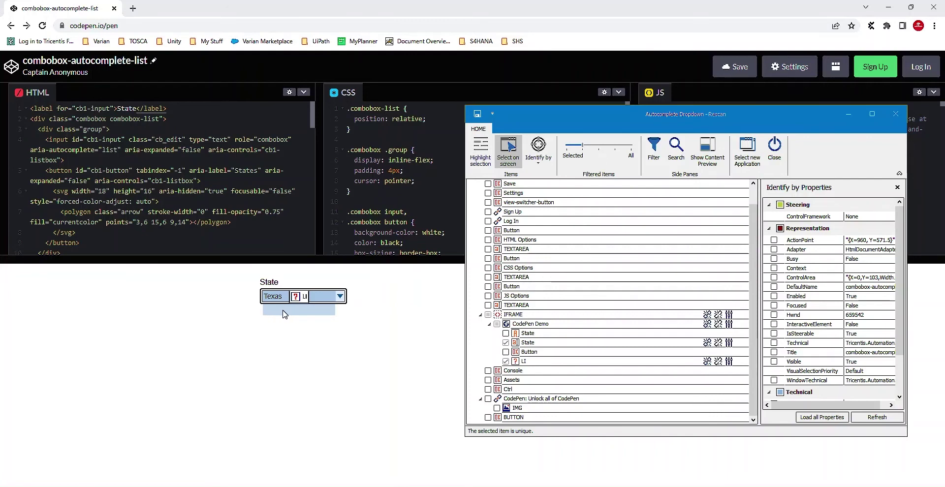
Step: Review the properties that identify the LI control and close the Rescan window
left_click(535, 363)
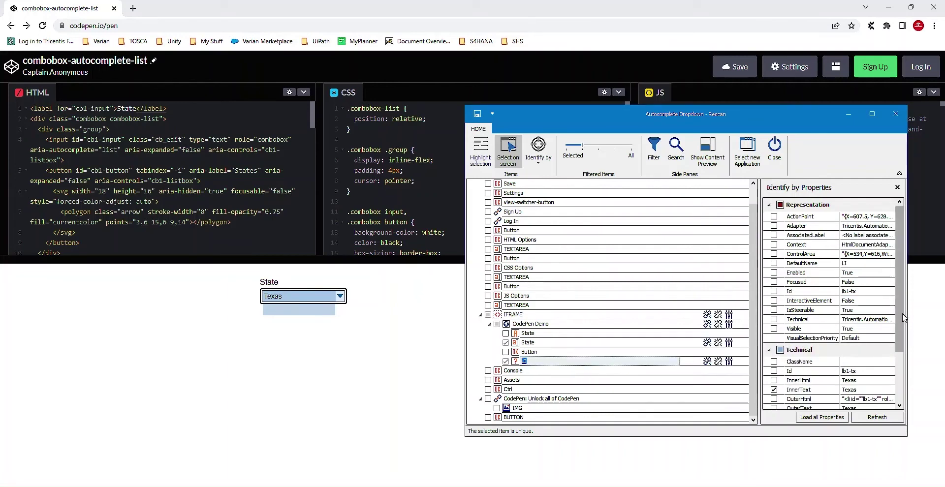
scroll(901, 403, "down", 3)
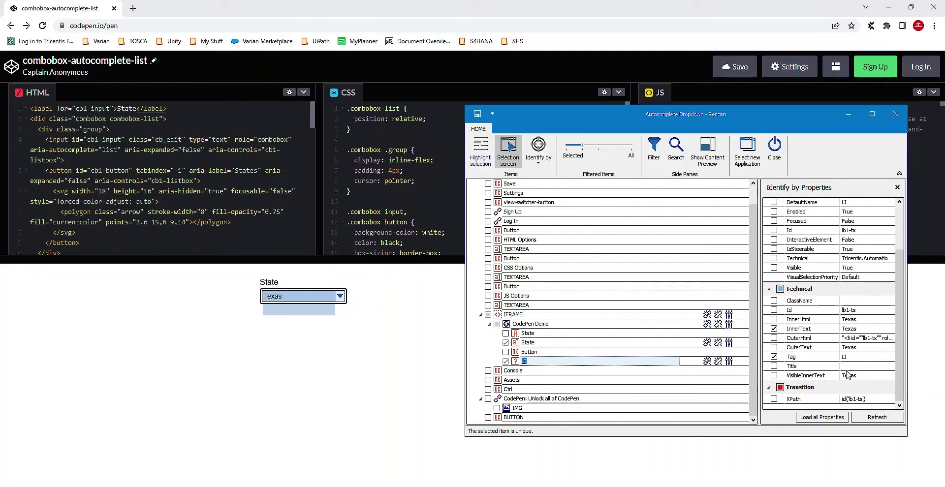
left_click(896, 115)
left_click(683, 290)
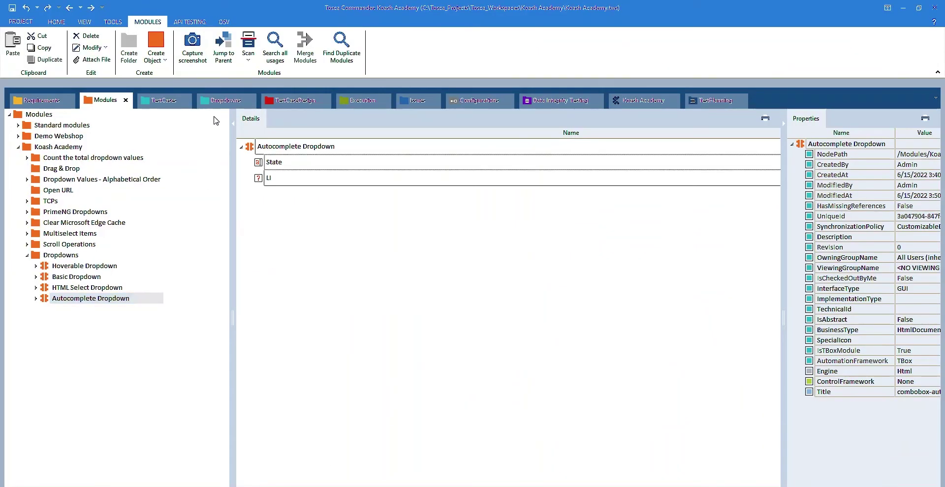
Step: Return to the Dropdowns test cases and set the LI value of the Autocomplete Dropdown test step to {CLICK}
left_click(225, 102)
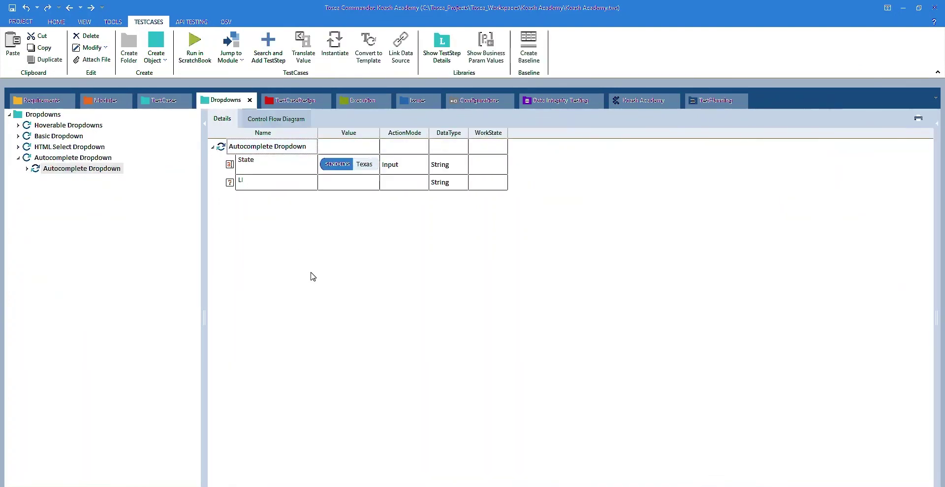
left_click(352, 183)
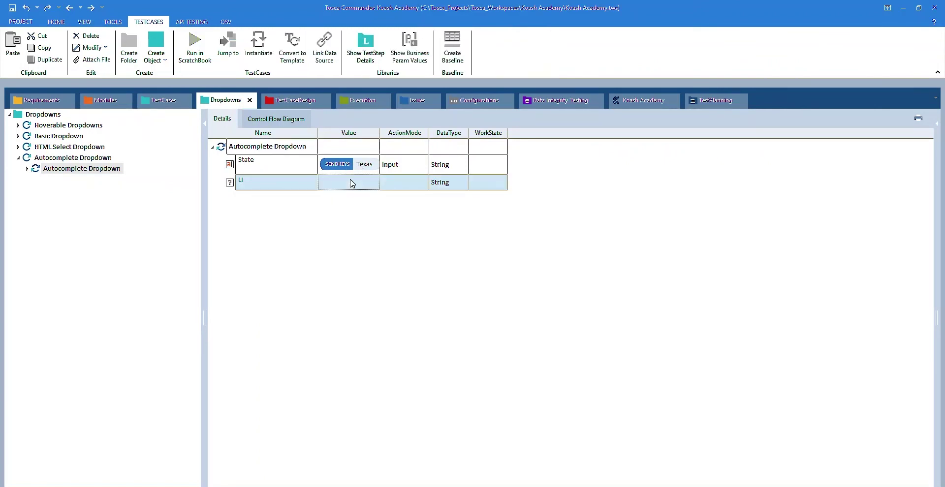
left_click(352, 183)
type("{")
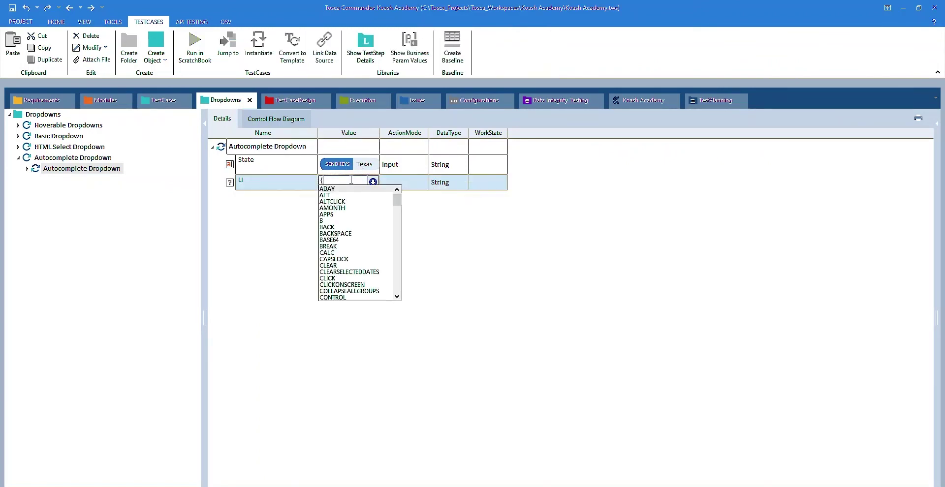
type("CLICK}")
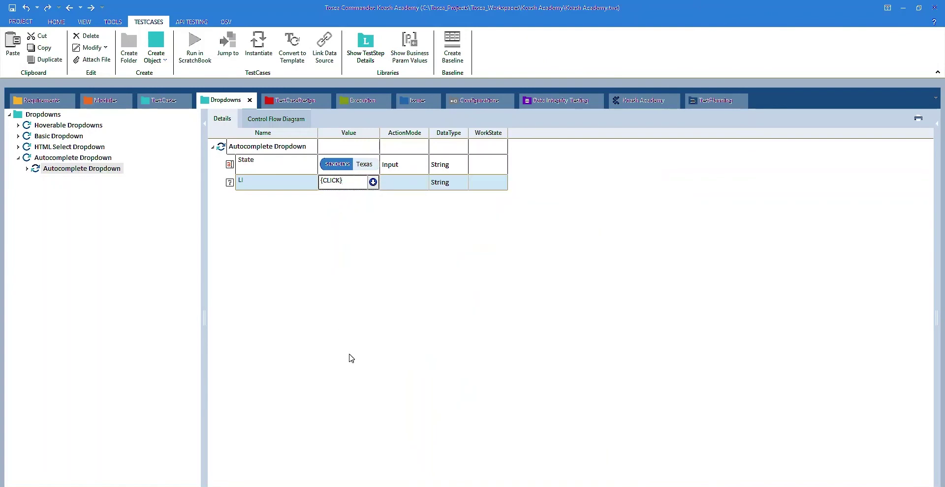
left_click(350, 358)
Step: Run the Autocomplete Dropdown test step with its SENDKEYS and CLICK values in ScratchBook, closing the ScratchBook window when it finishes
left_click(261, 150)
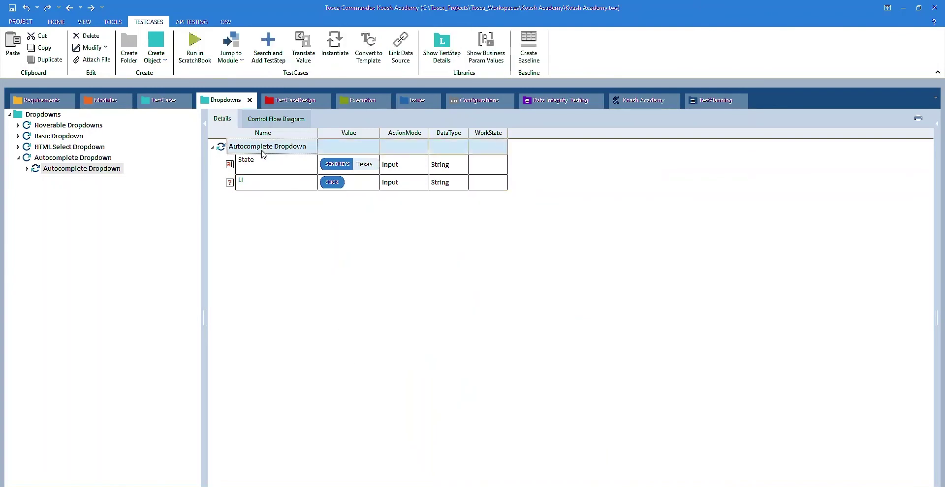
right_click(261, 150)
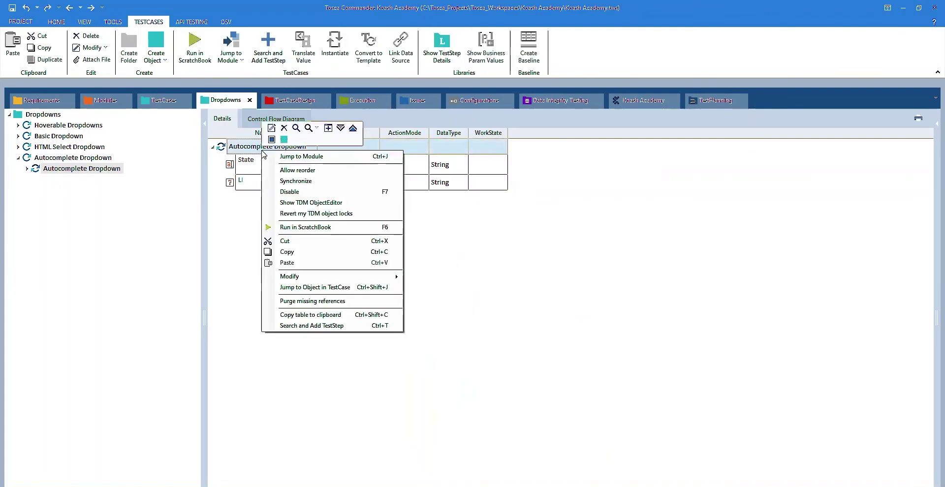
left_click(303, 227)
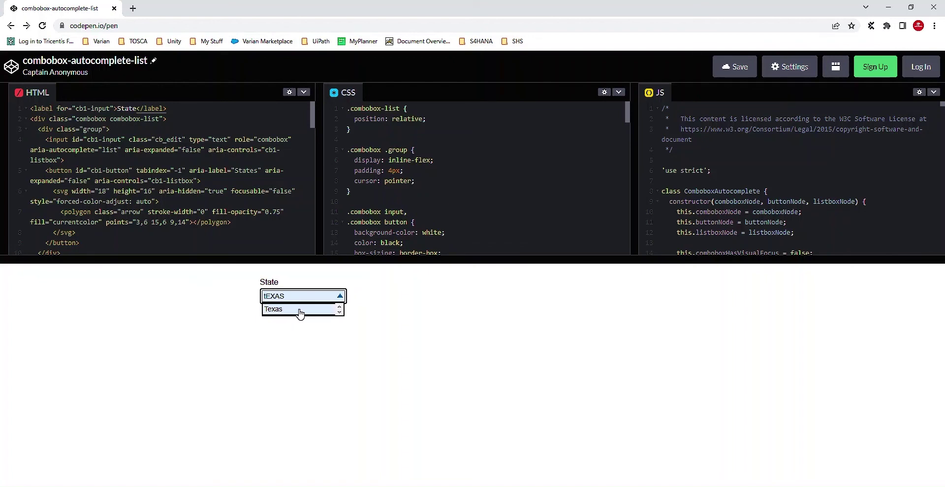
left_click(300, 310)
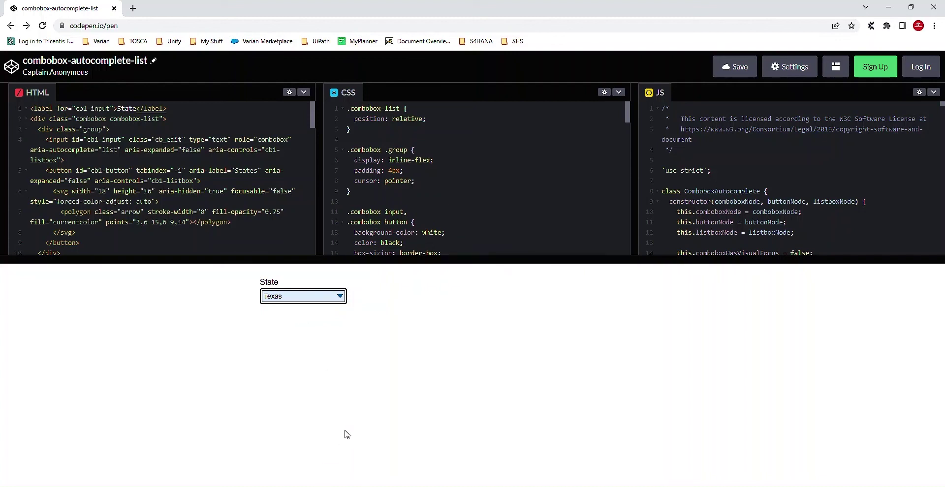
key("alt+Tab")
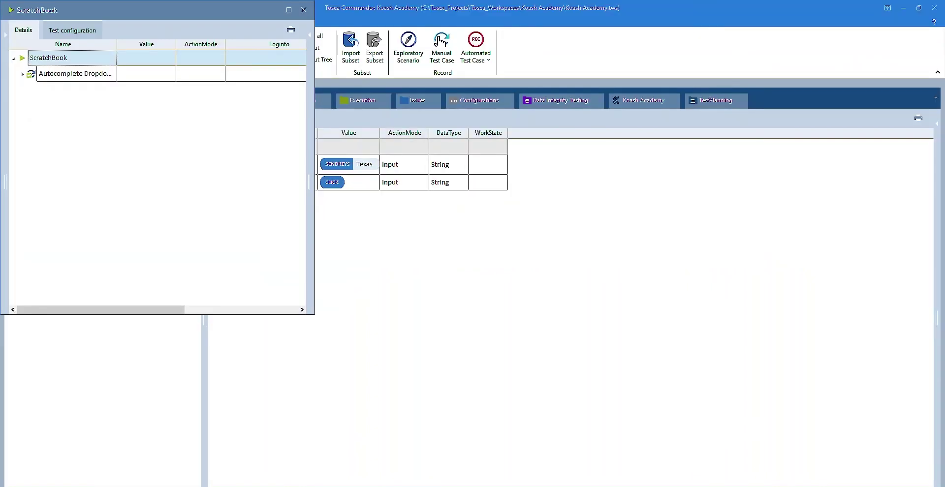
left_click(304, 10)
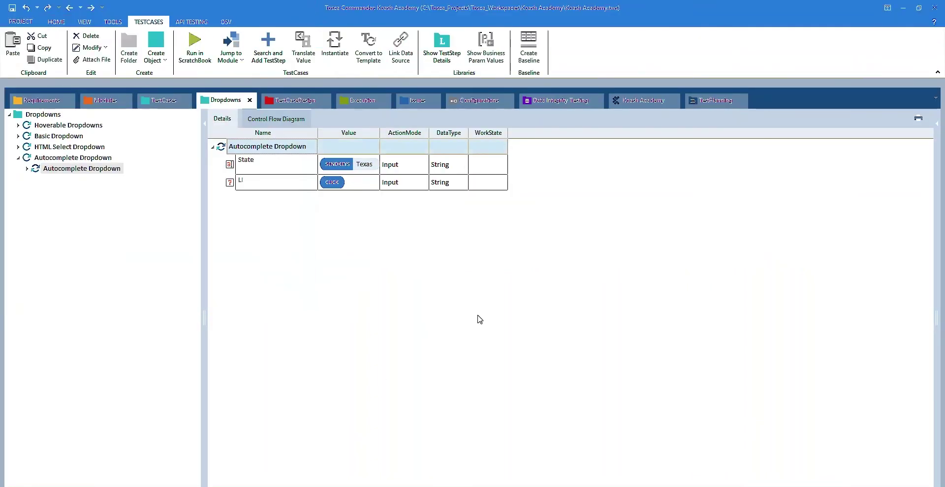